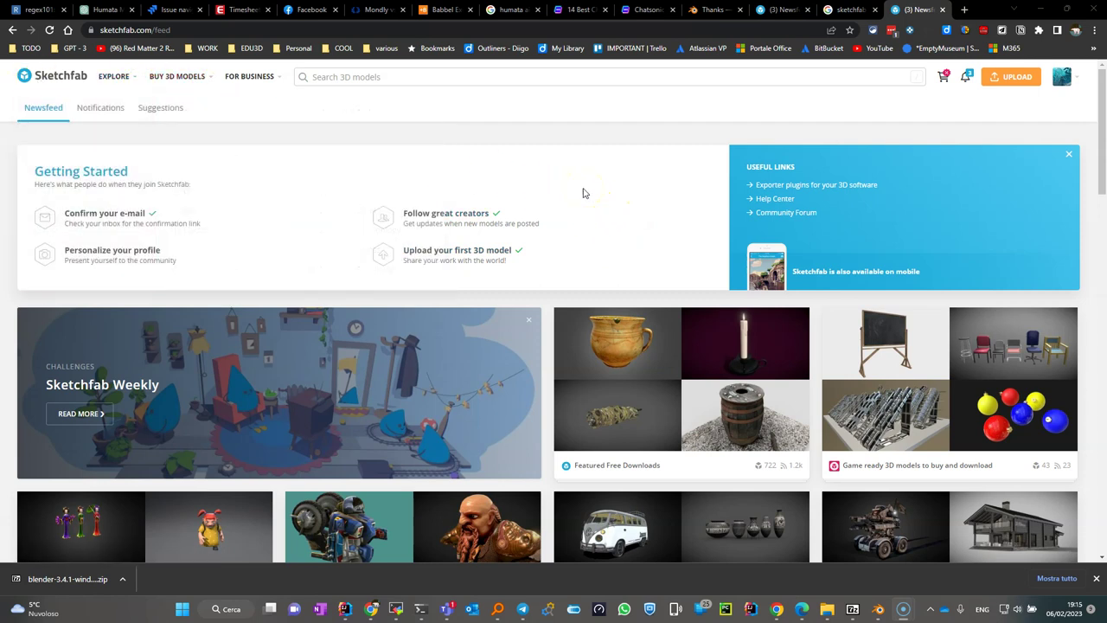
# Open the Bomber Jacket page from Featured Free Downloads and scroll to its Download 3D Model link.
pyautogui.click(528, 259)
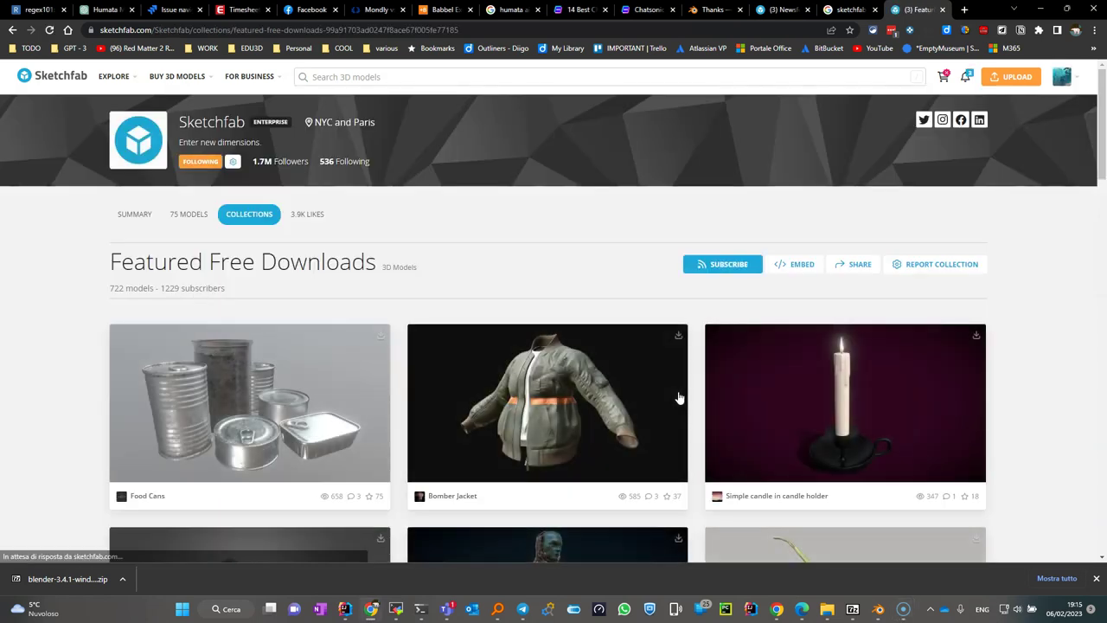
pyautogui.moveTo(547, 403)
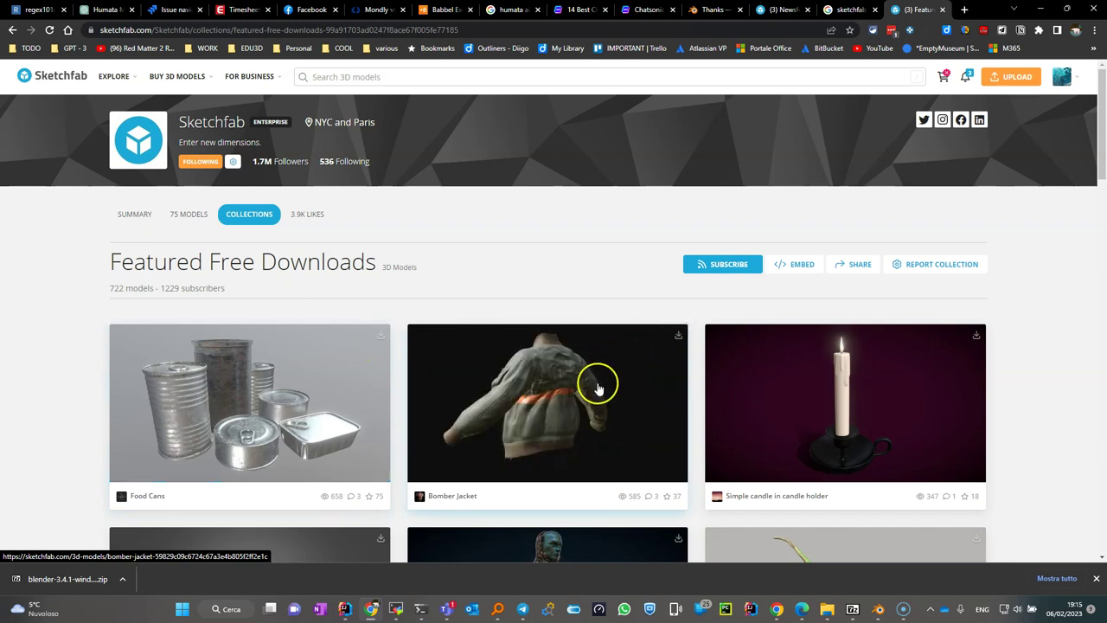
pyautogui.click(519, 421)
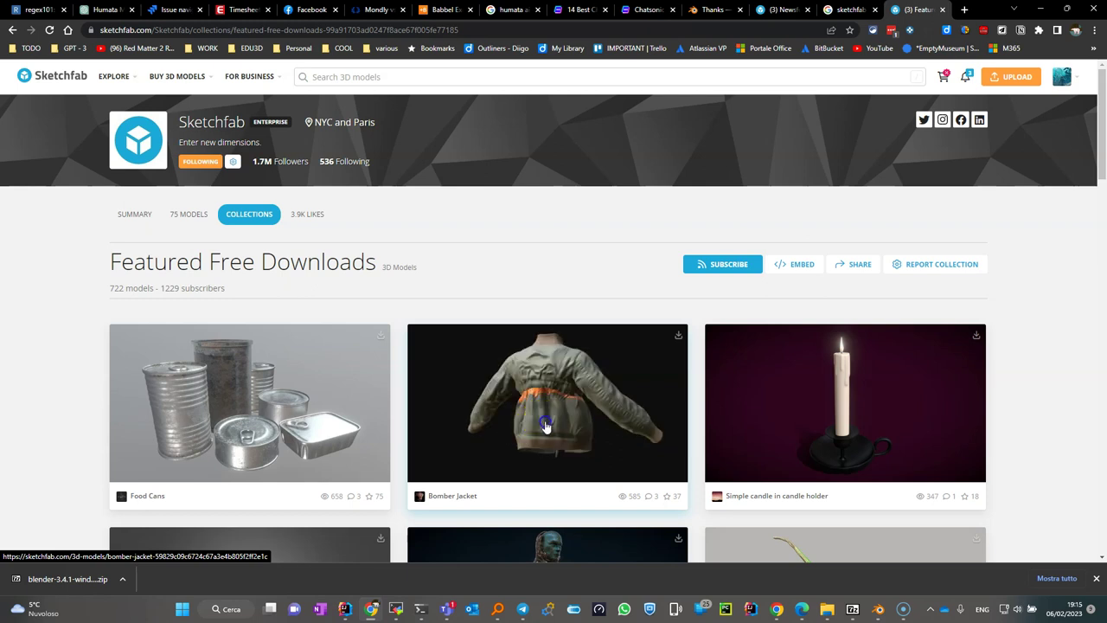
pyautogui.click(545, 426)
pyautogui.click(533, 417)
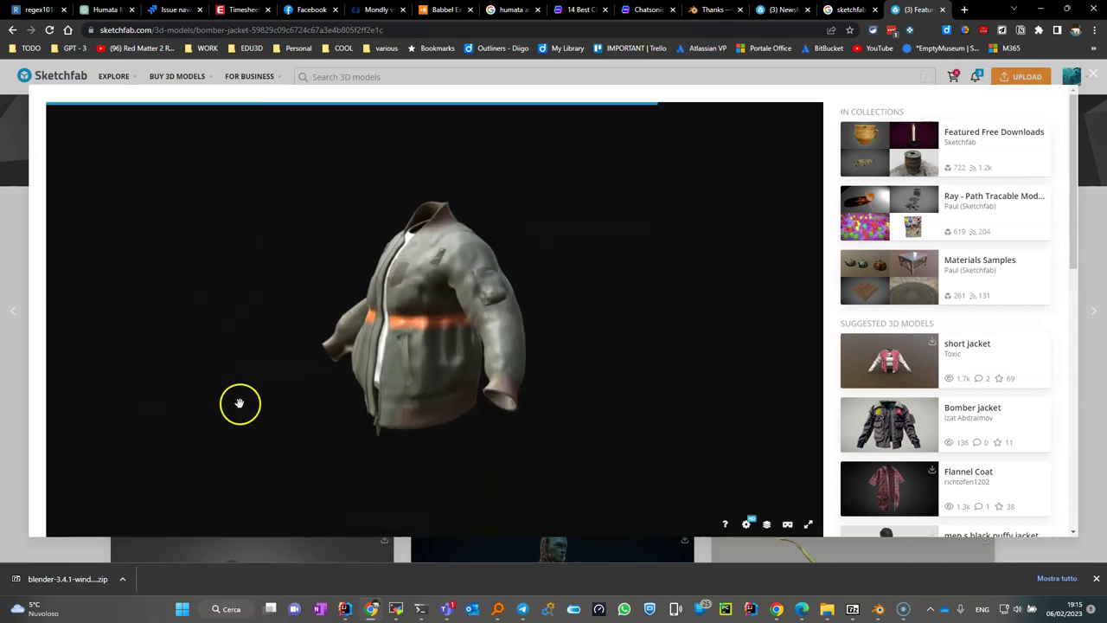
pyautogui.scroll(-1, 36, 402)
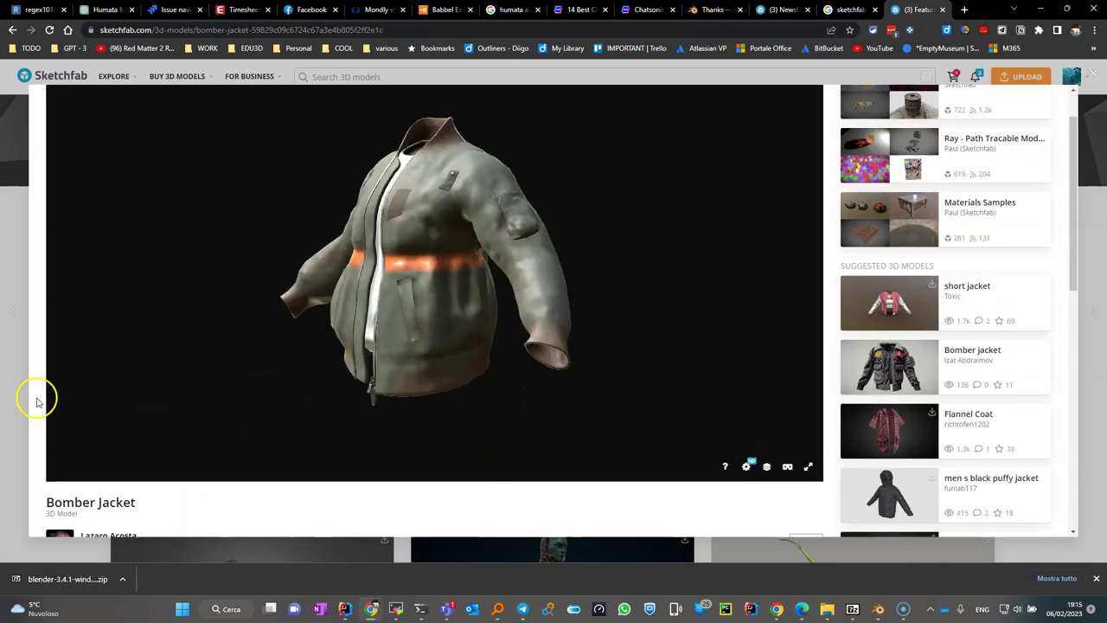
pyautogui.scroll(-4, 35, 402)
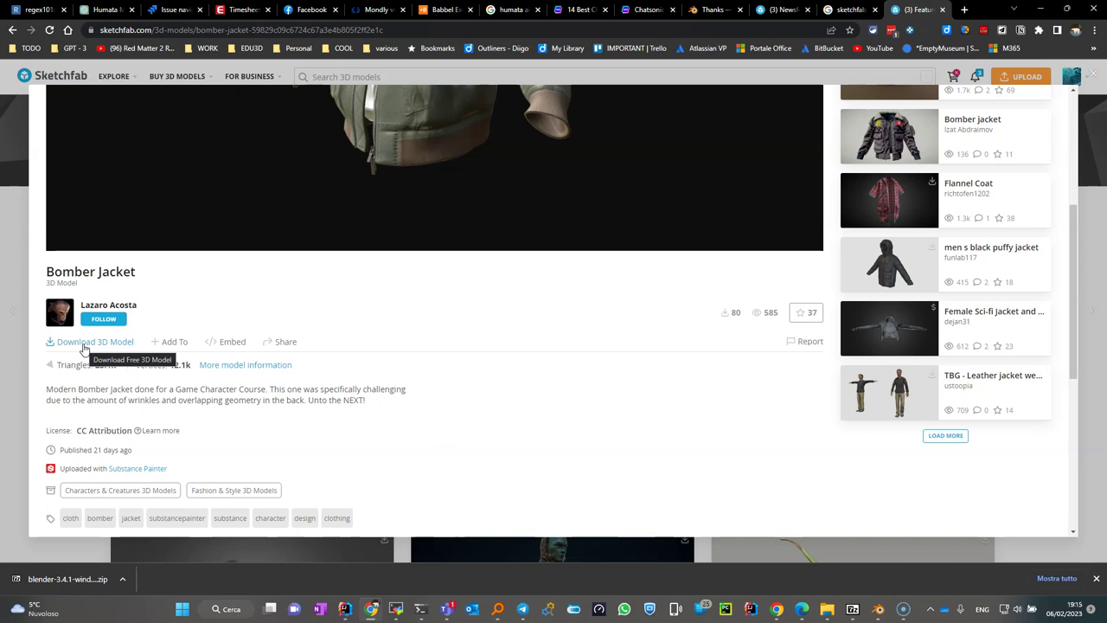
# Open the sketchfab/blender-plugin GitHub repo and scroll to the 1.5.0 asset sketchfab-plugin-1-5-0.zip.
pyautogui.click(855, 10)
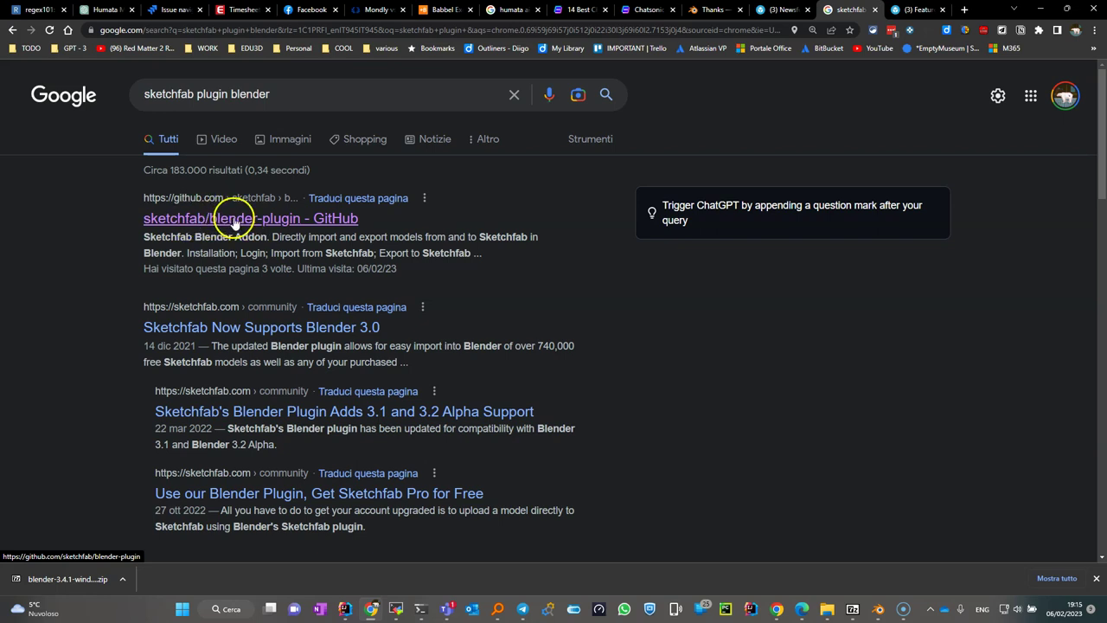
pyautogui.click(261, 222)
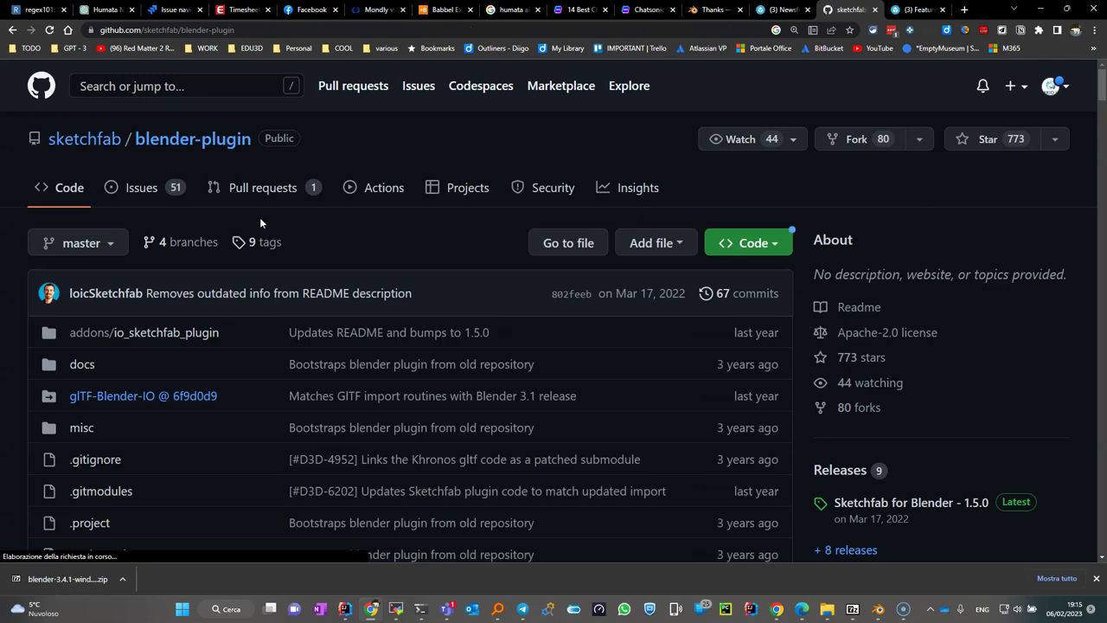
pyautogui.scroll(-1, 414, 350)
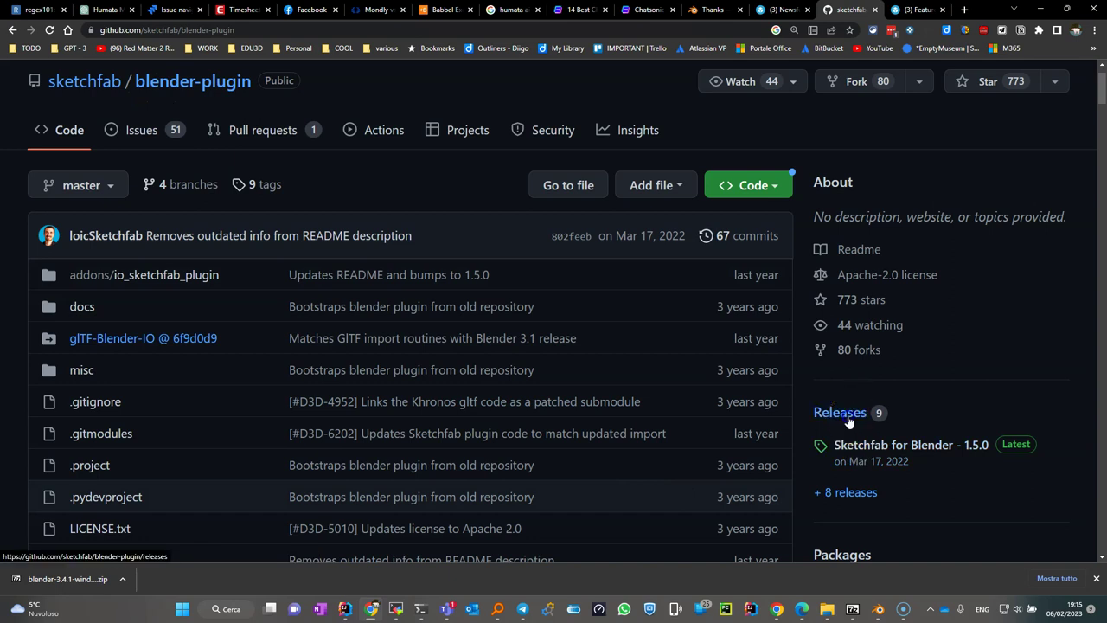
pyautogui.scroll(-3, 433, 408)
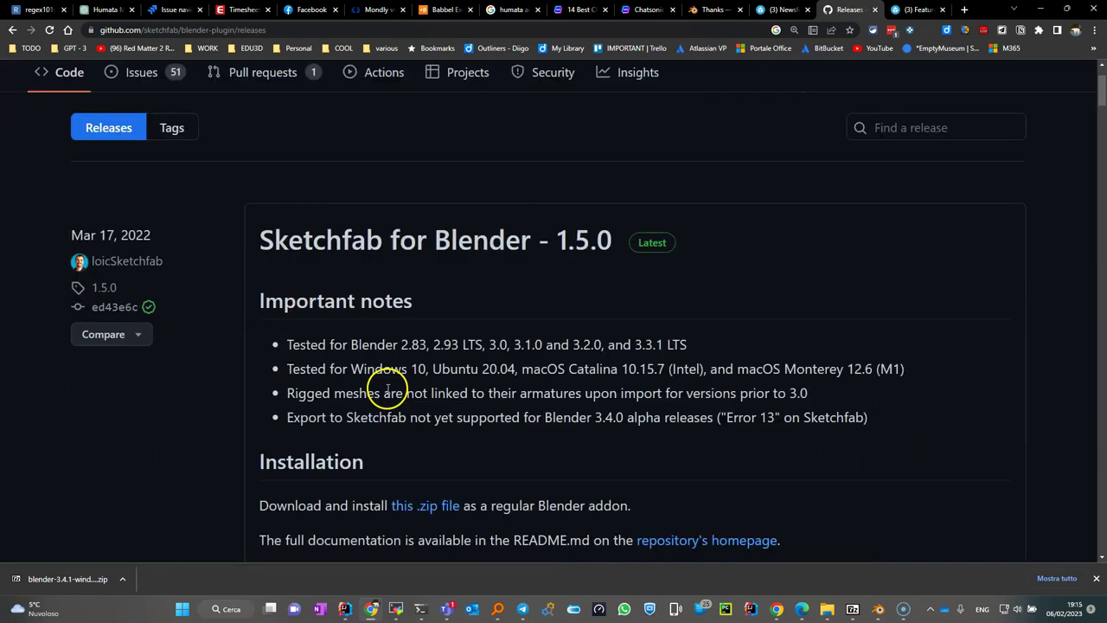
pyautogui.scroll(-3, 378, 389)
pyautogui.scroll(-2, 378, 390)
pyautogui.scroll(-2, 378, 389)
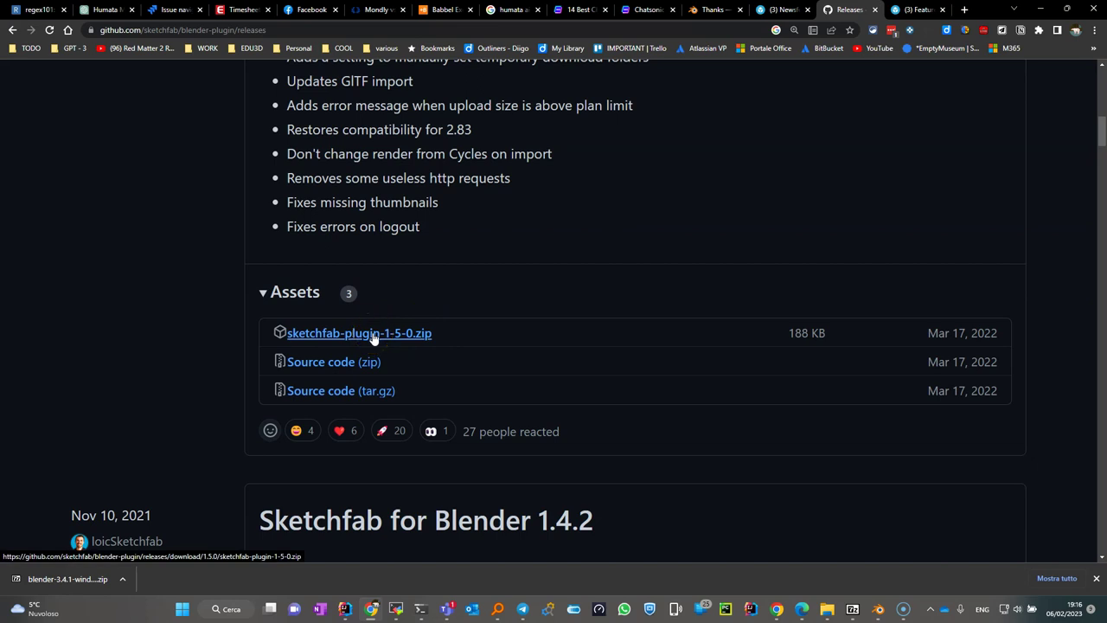
# Install sketchfab-plugin-1-5-0.zip from Downloads as a Blender add-on through Preferences > Add-ons.
pyautogui.click(877, 608)
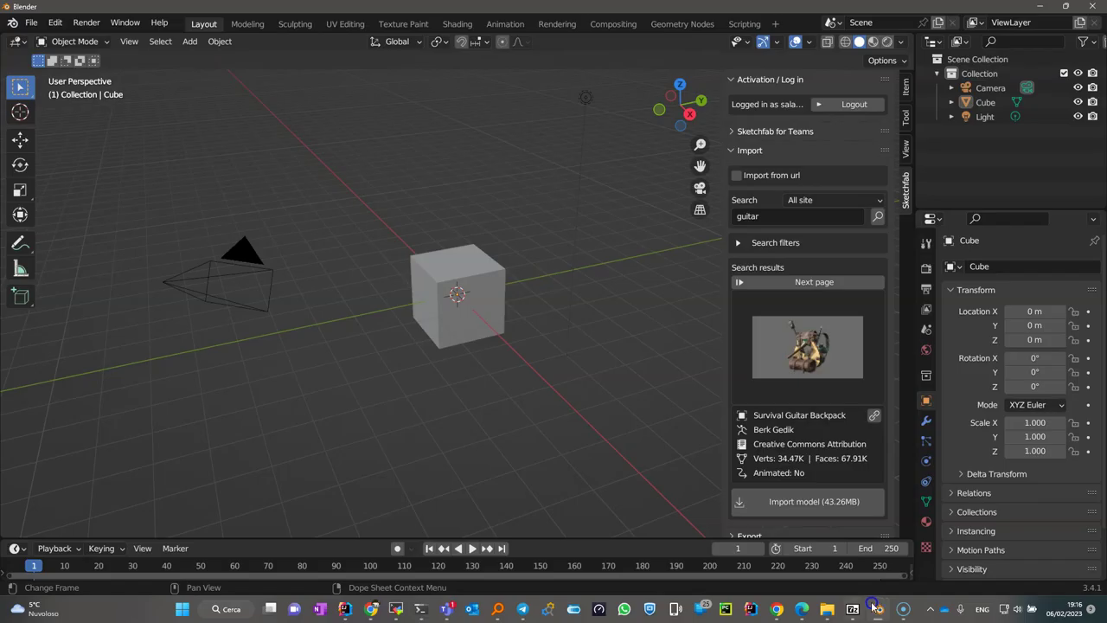
pyautogui.click(56, 23)
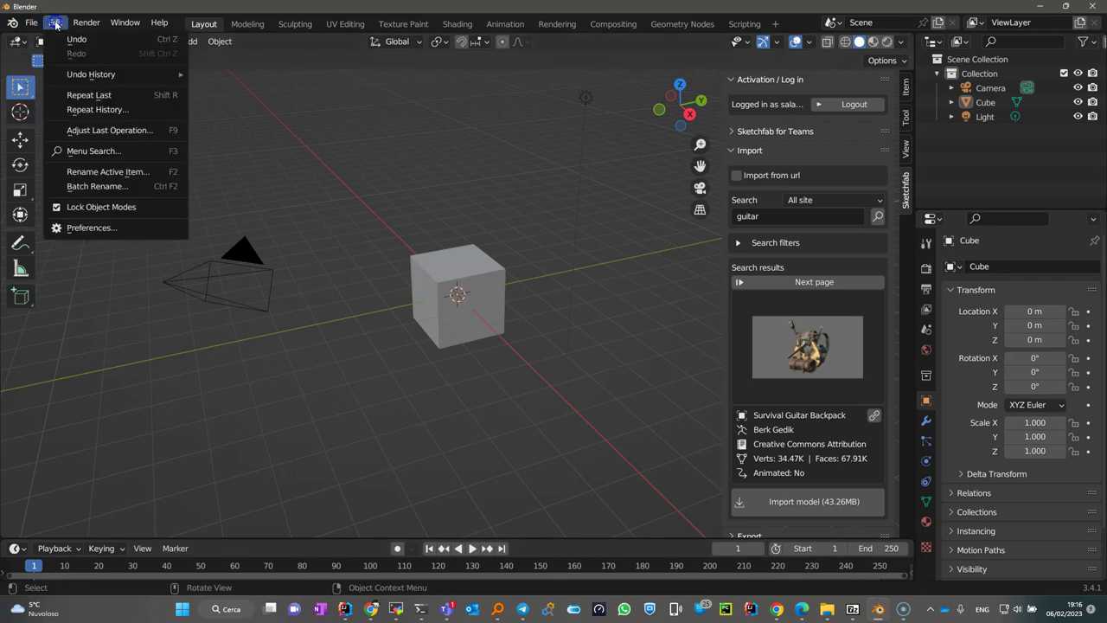
pyautogui.click(94, 228)
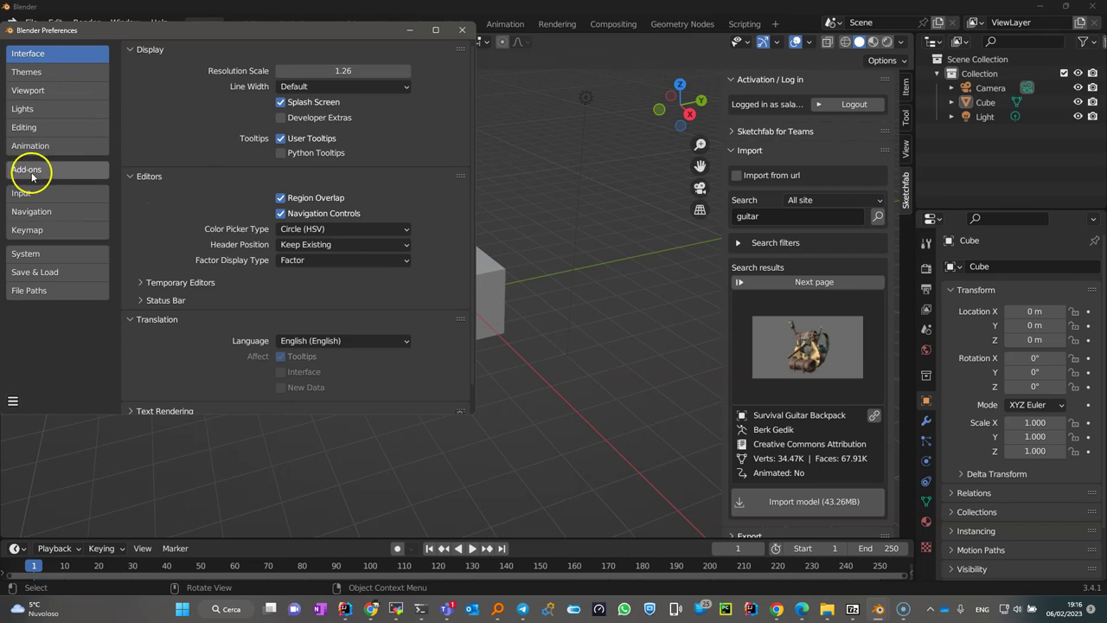
pyautogui.click(32, 174)
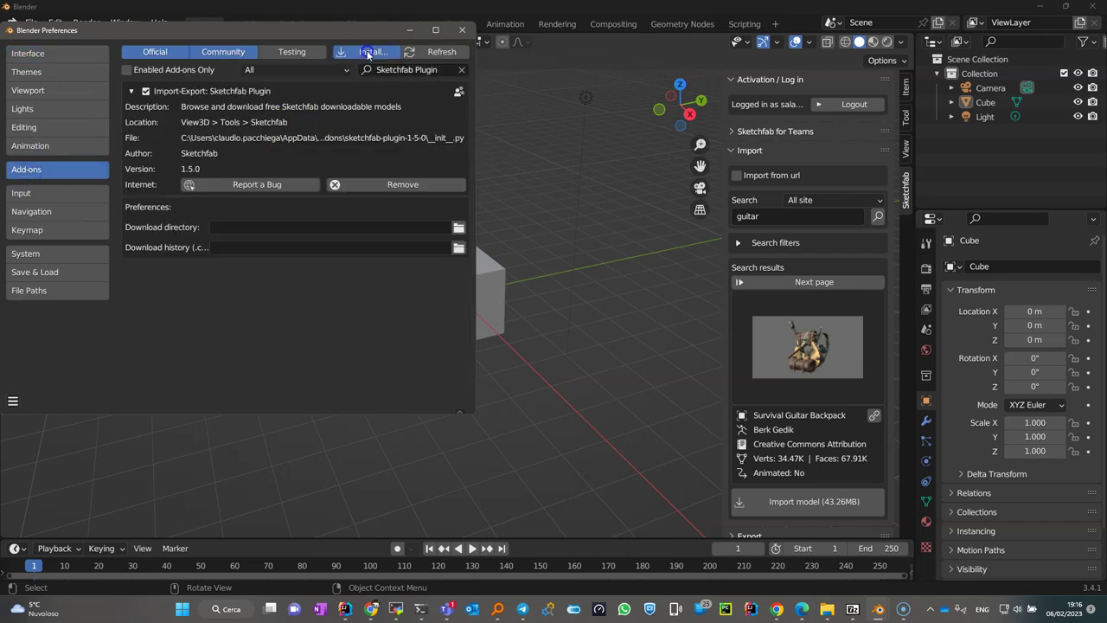
pyautogui.click(367, 53)
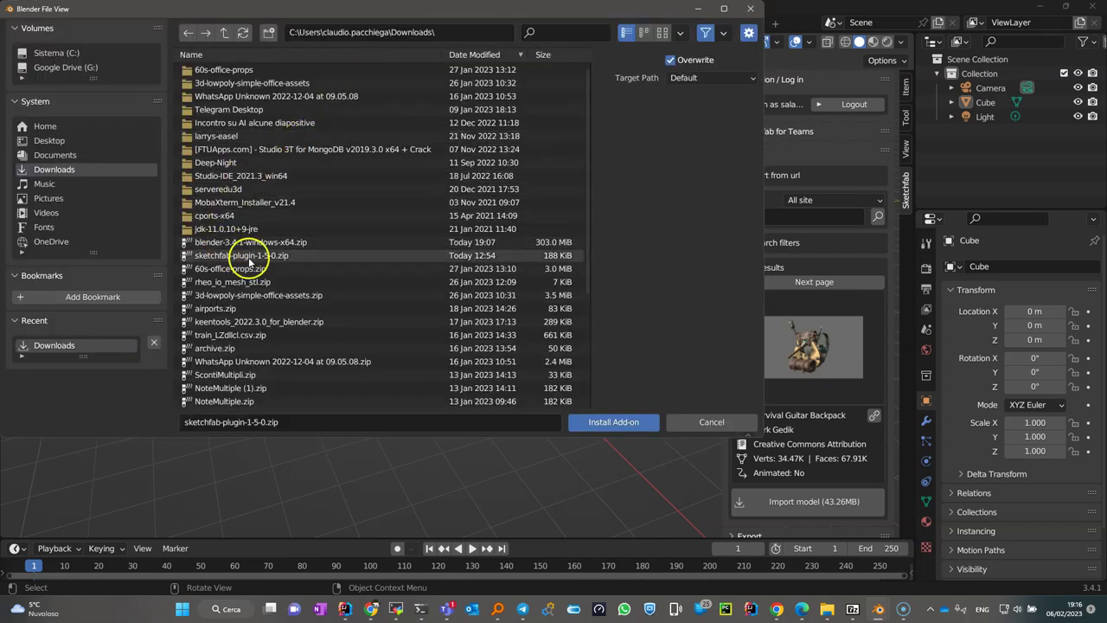
pyautogui.click(709, 422)
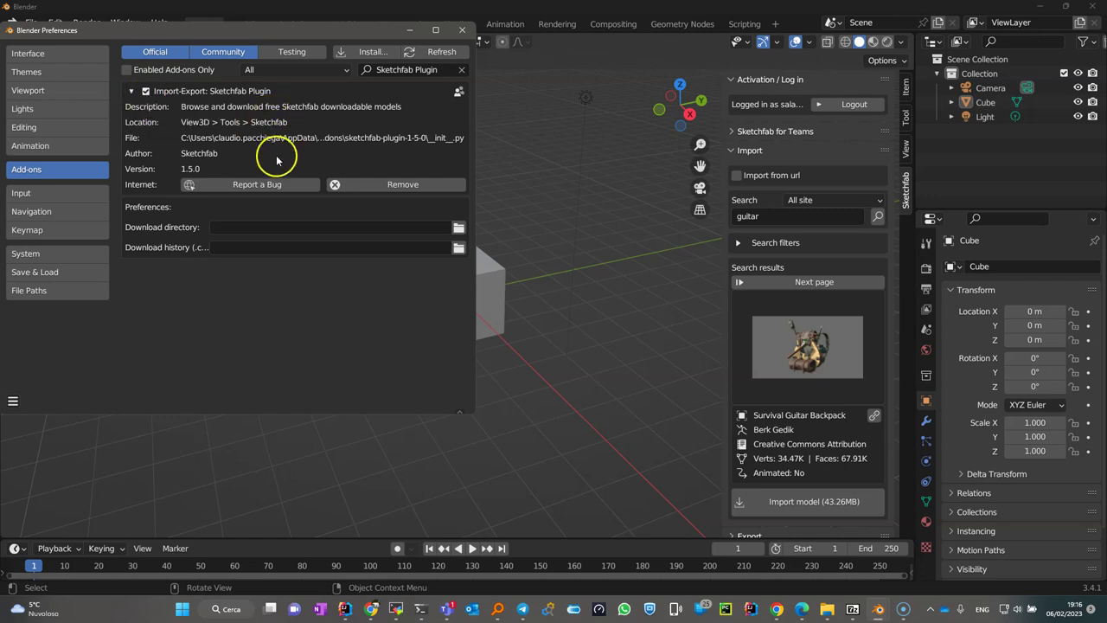
pyautogui.click(220, 228)
# Enter c:\sketchfab as the Sketchfab download directory and download history path, then close Preferences.
pyautogui.click(291, 233)
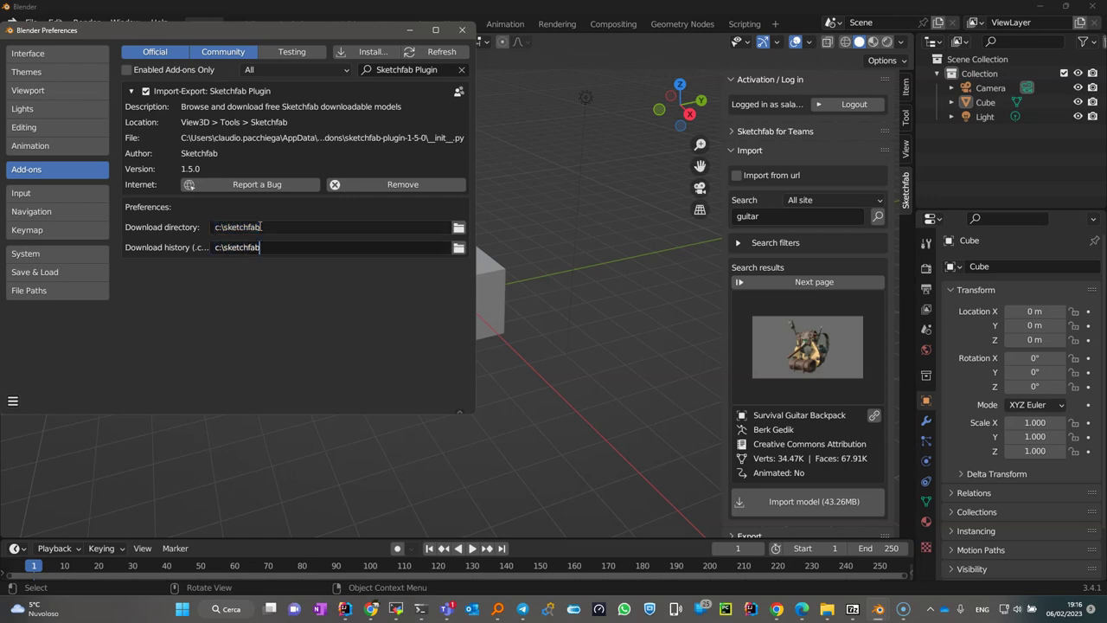
pyautogui.press('Tab')
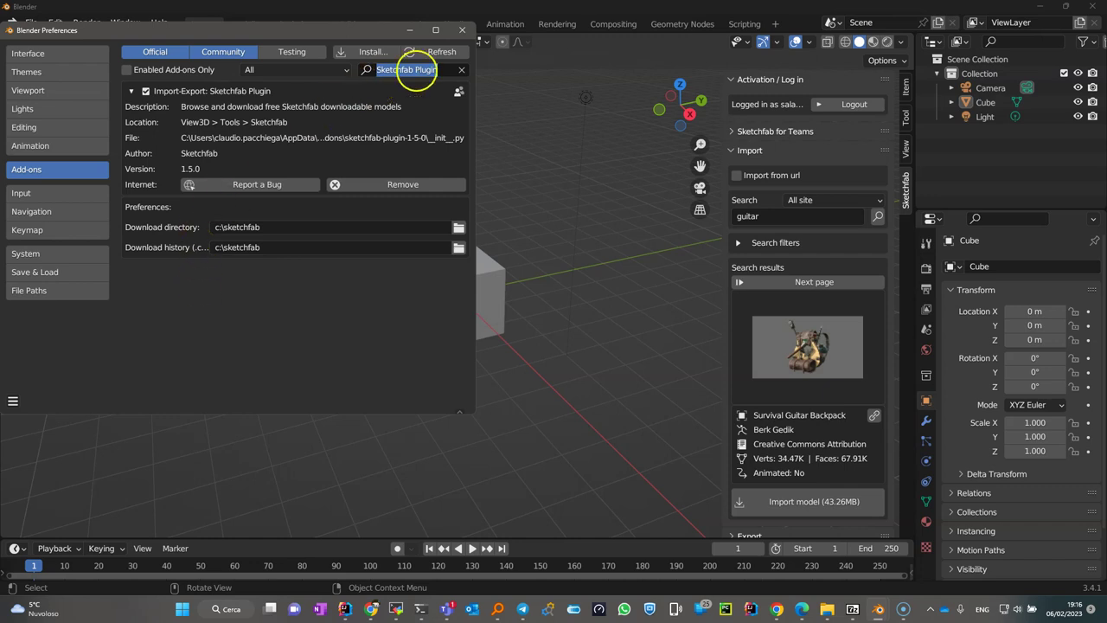
pyautogui.moveTo(255, 26); pyautogui.dragTo(290, 106)
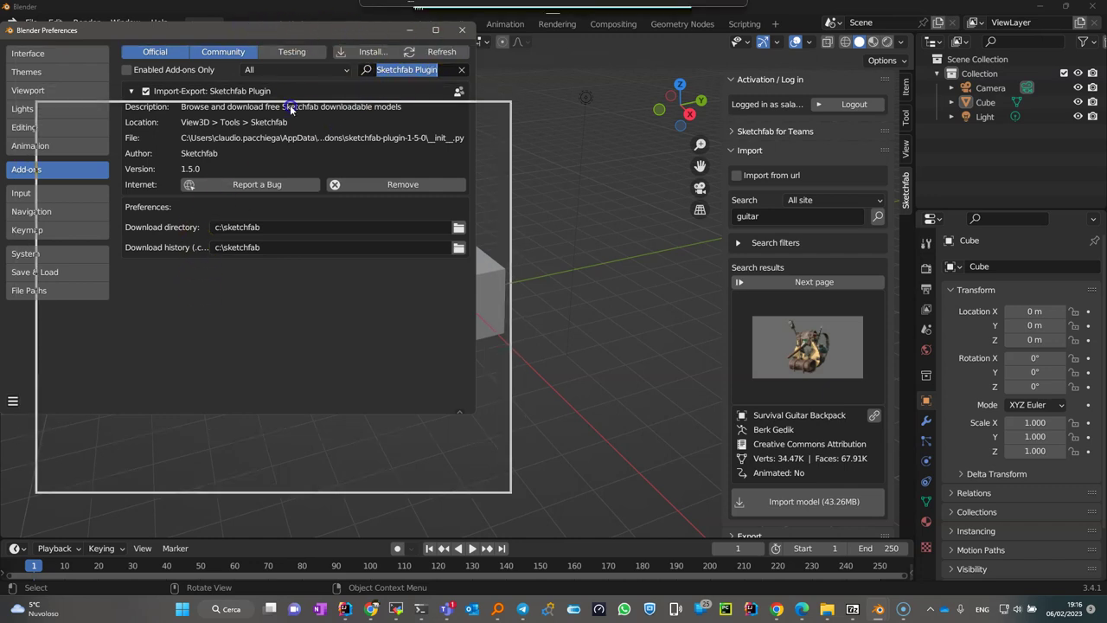
pyautogui.click(499, 110)
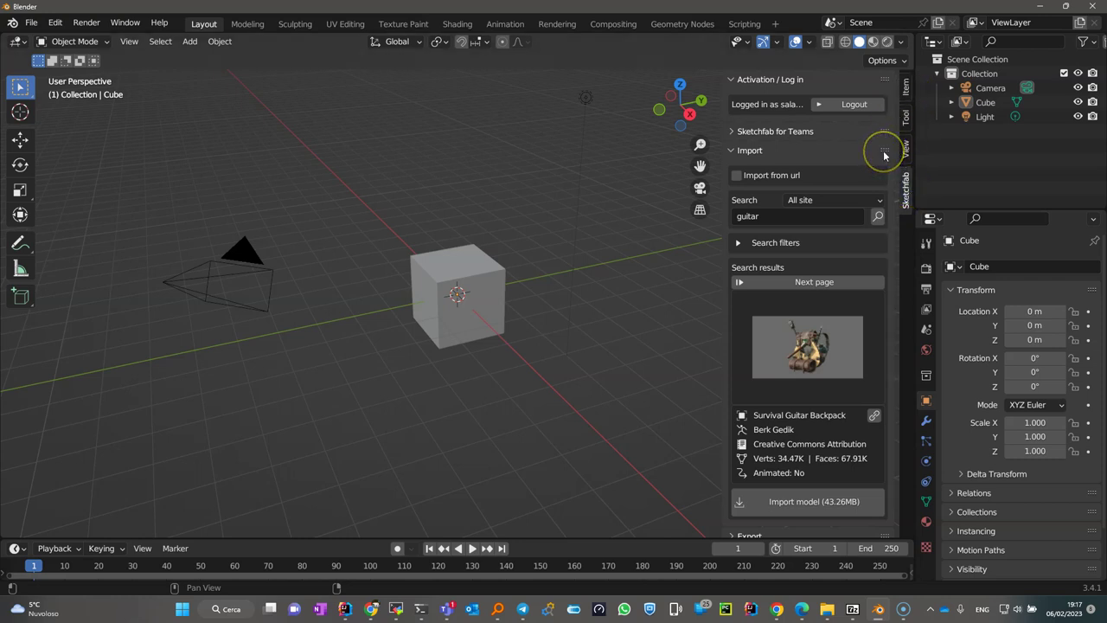
# Bring up the viewport sidebar showing the Sketchfab add-on tab.
pyautogui.press('n')
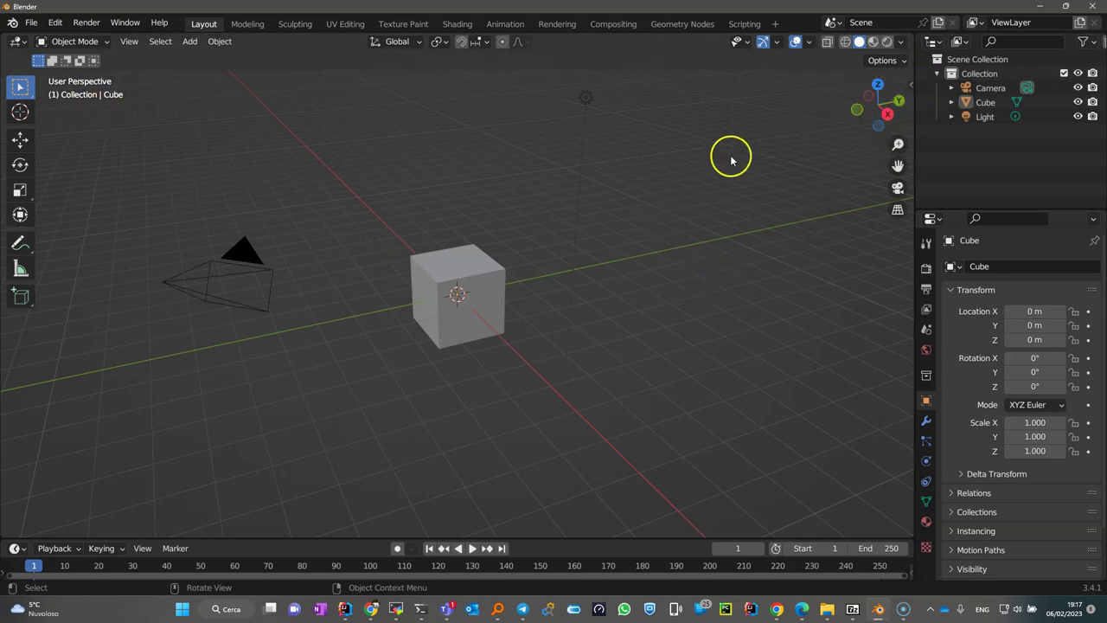
pyautogui.press('n')
pyautogui.press('n')
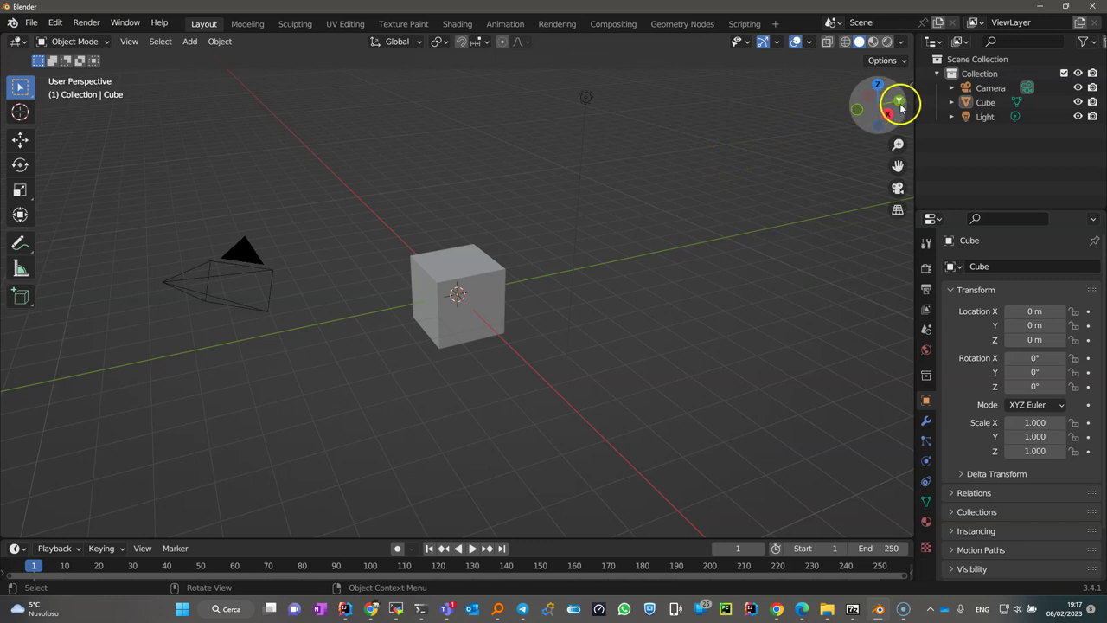
pyautogui.click(909, 82)
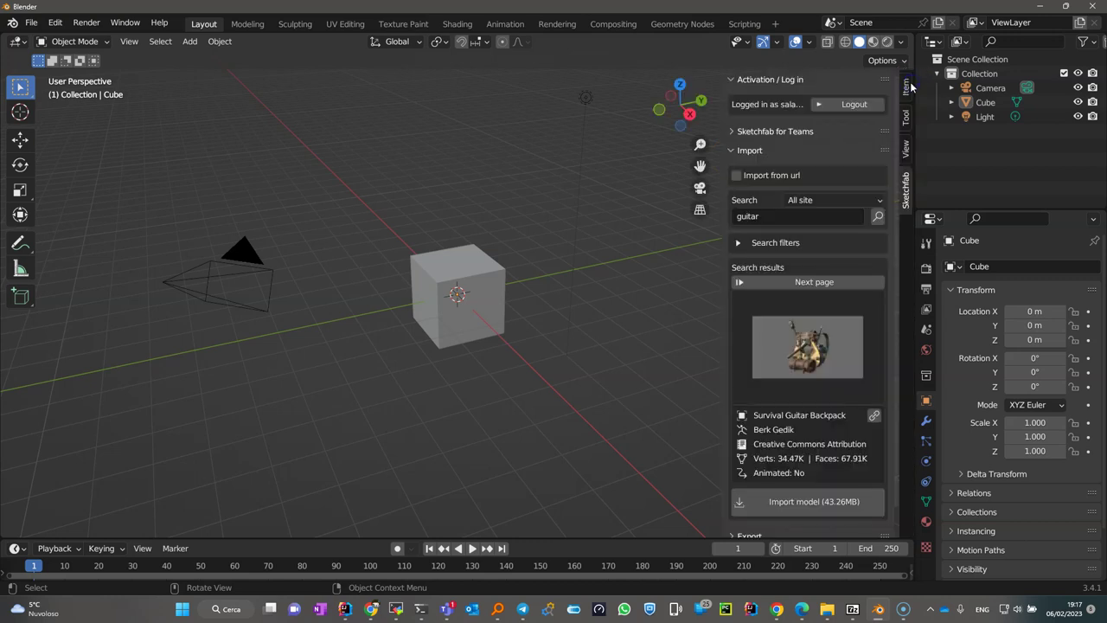
pyautogui.click(905, 149)
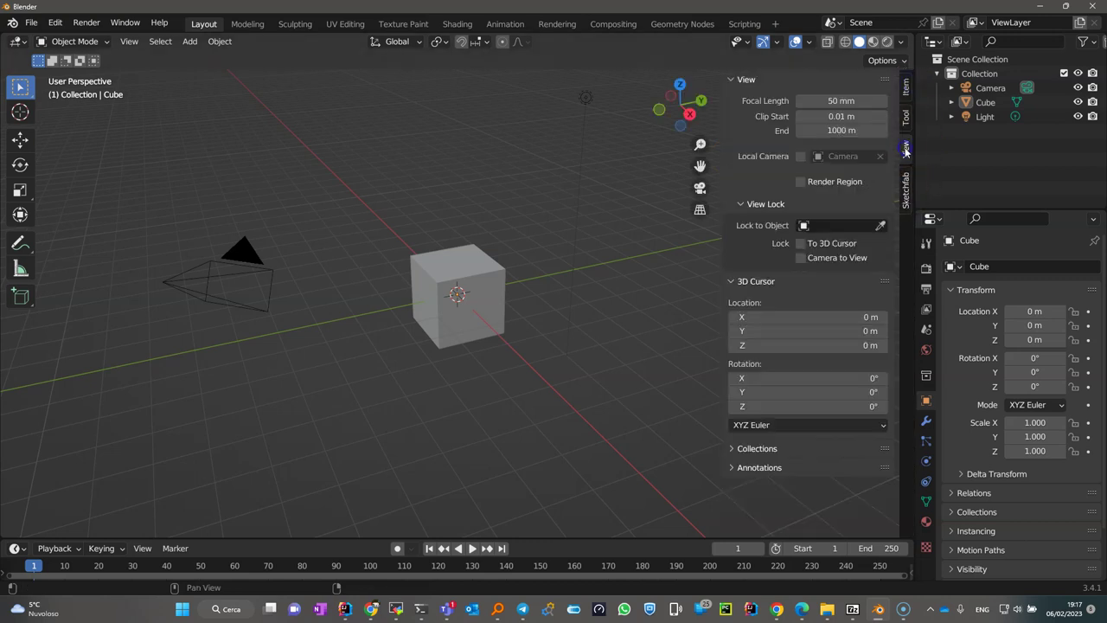
pyautogui.click(906, 123)
pyautogui.click(903, 86)
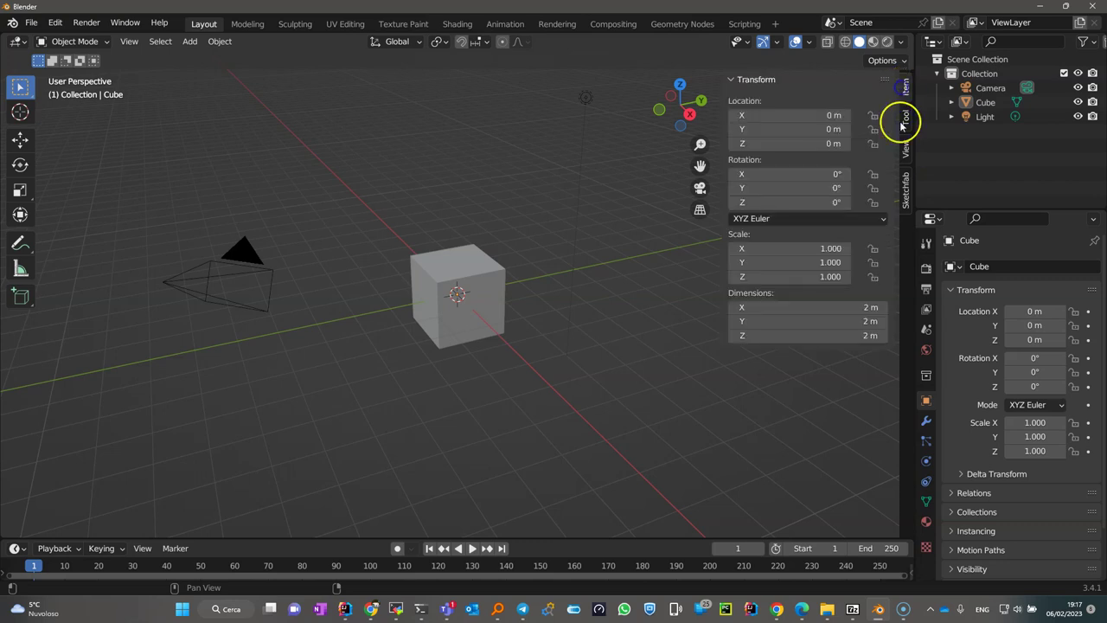
pyautogui.click(906, 199)
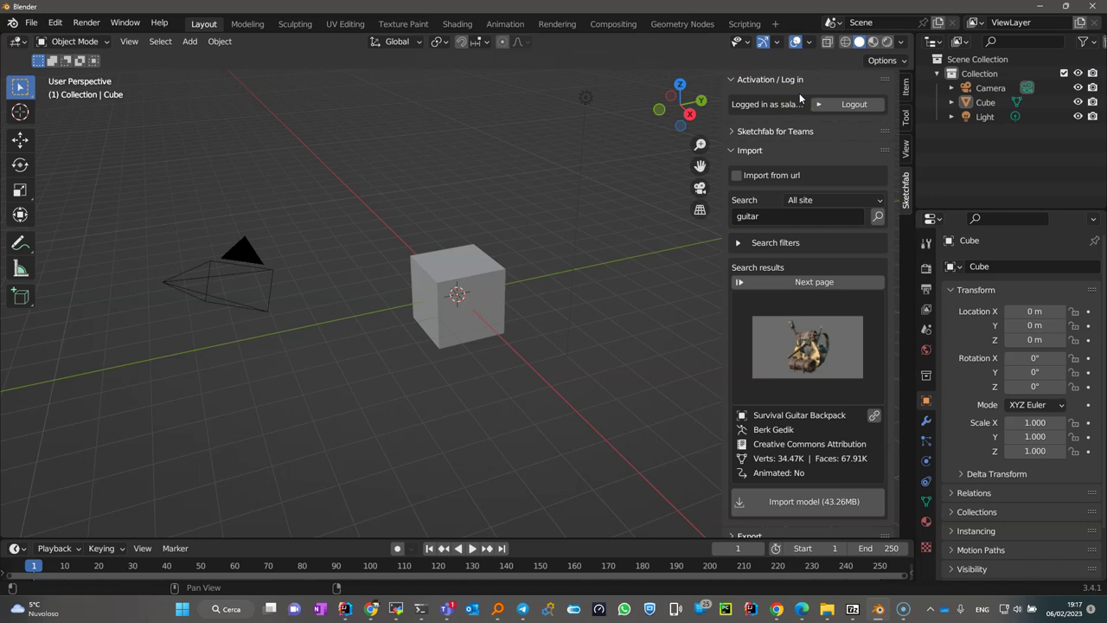
# Rerun the 'guitar' search in the Sketchfab panel.
pyautogui.click(796, 101)
pyautogui.click(769, 216)
pyautogui.press('Return')
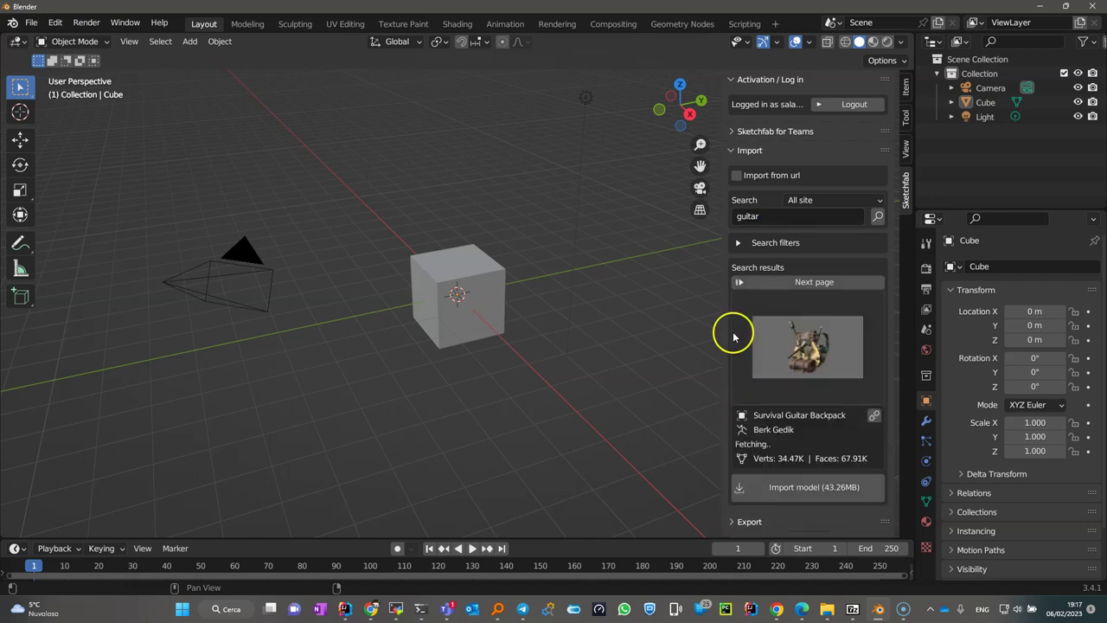
# Choose the acoustic Guitar from the search grid and open its Sketchfab web page.
pyautogui.click(808, 339)
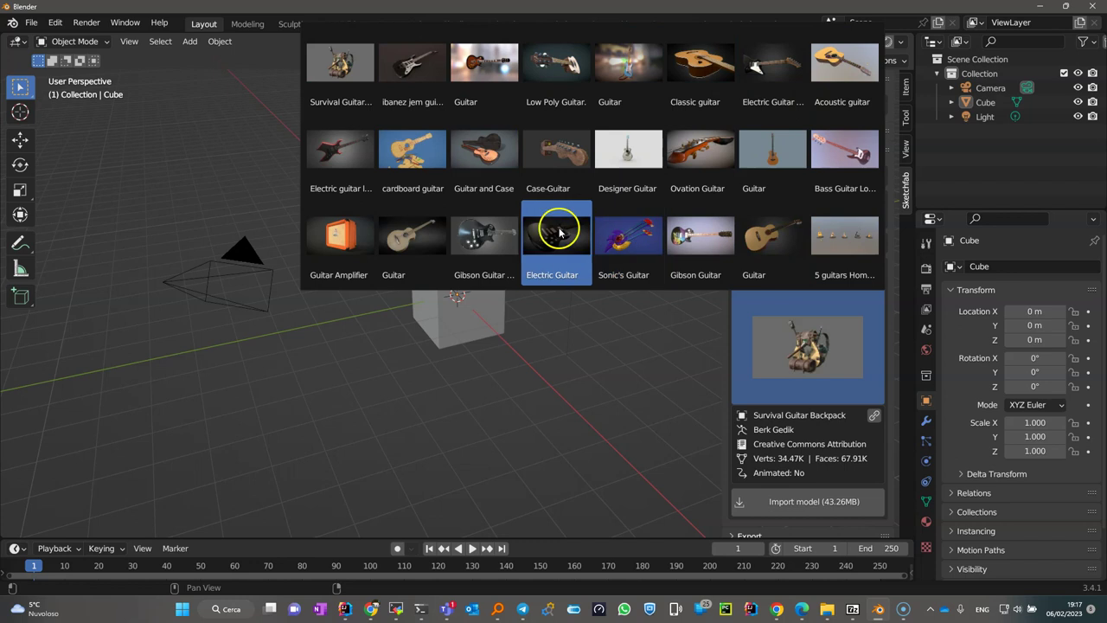
pyautogui.click(778, 245)
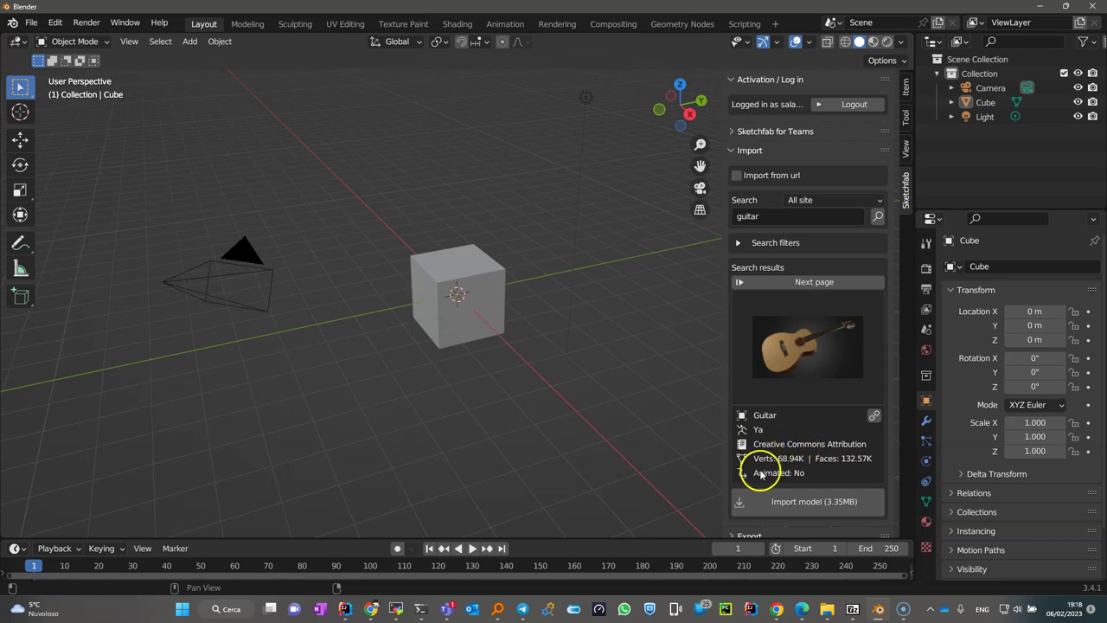
pyautogui.click(874, 416)
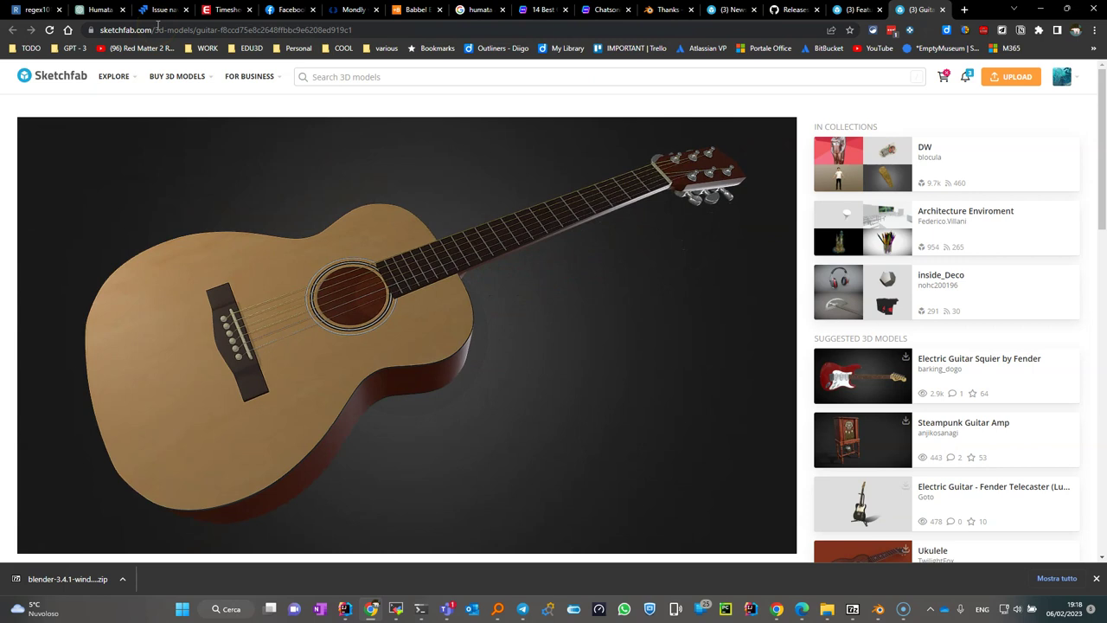
pyautogui.moveTo(406, 335)
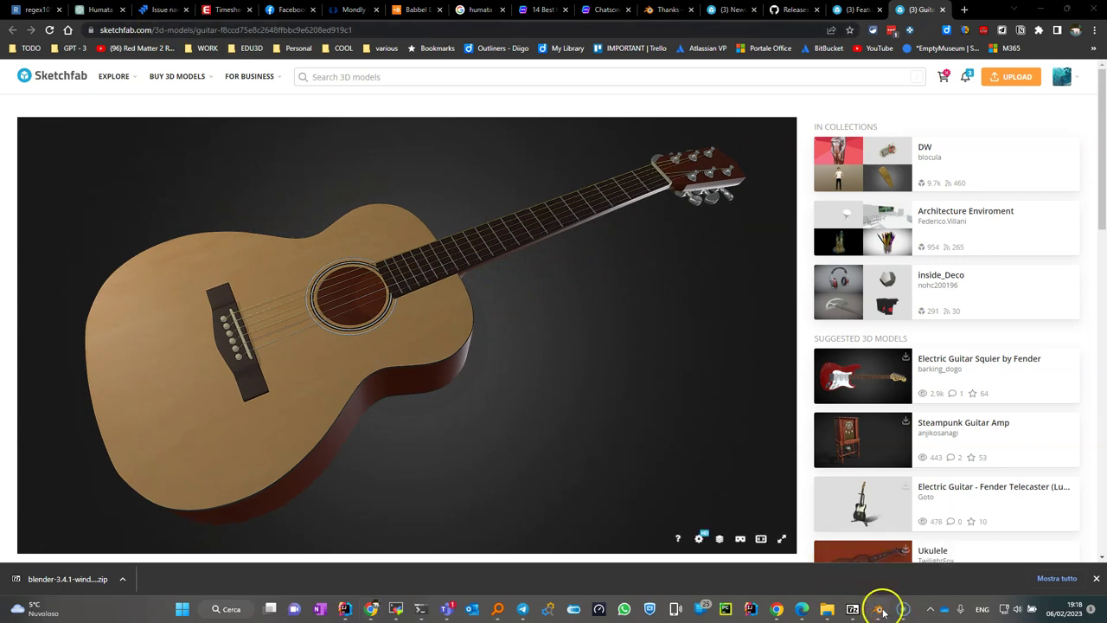
# Return to Blender after reviewing the acoustic Guitar model page.
pyautogui.click(879, 610)
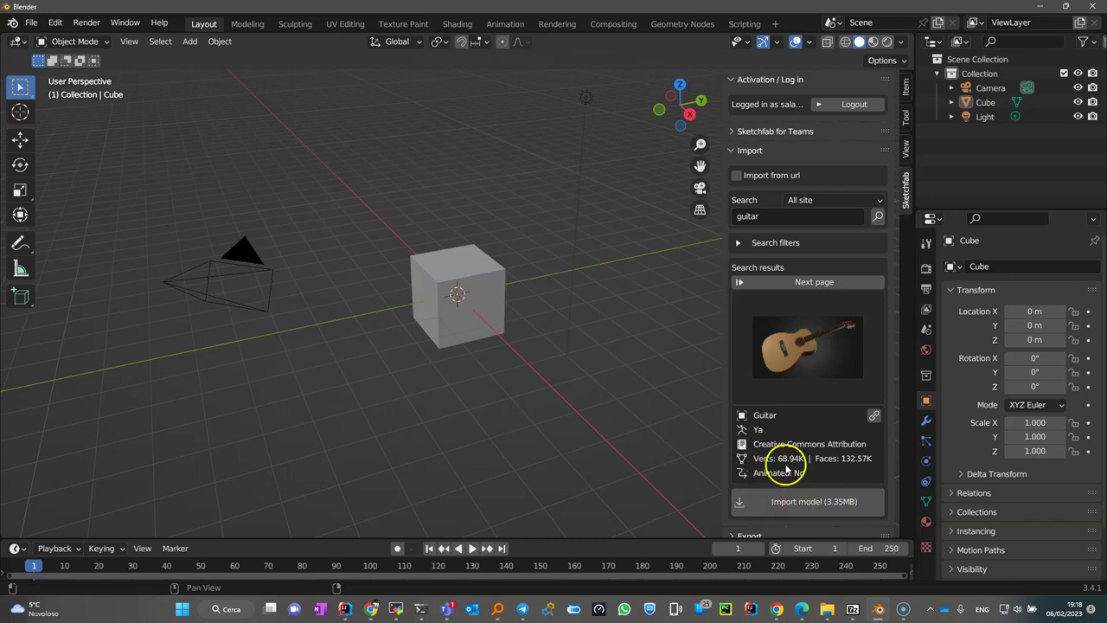
# Delete the default cube from the scene.
pyautogui.click(820, 501)
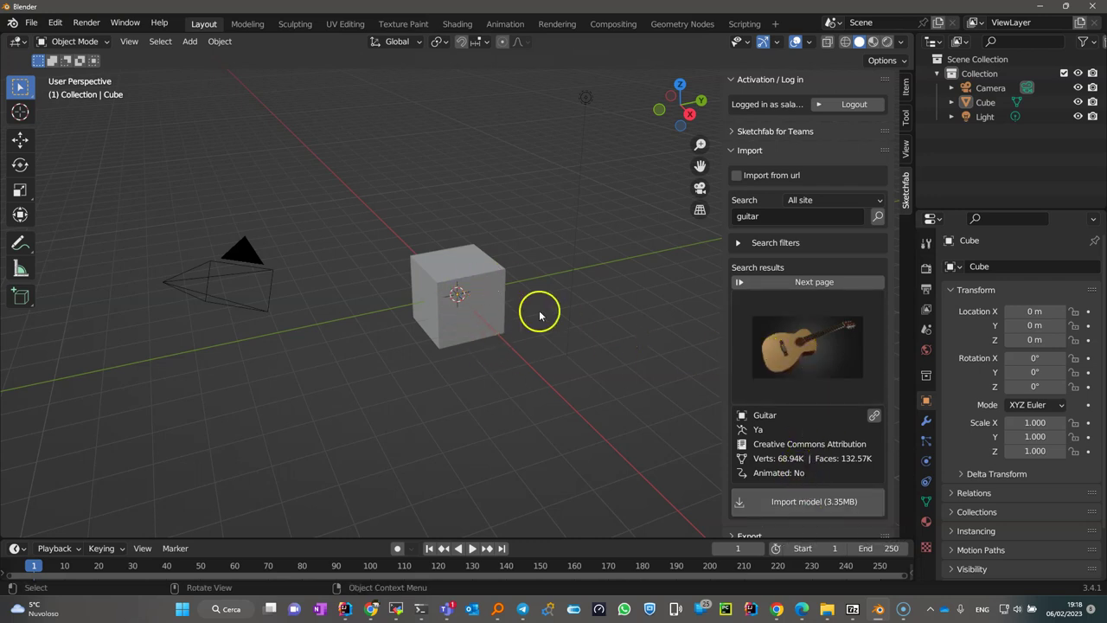
pyautogui.click(475, 278)
pyautogui.press('Delete')
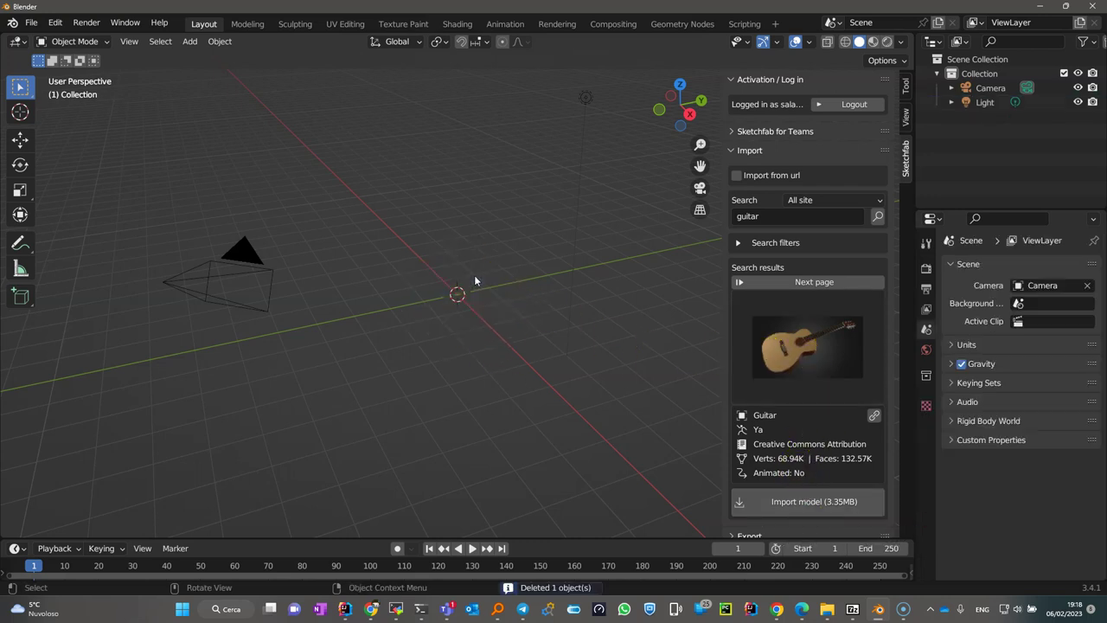
# Import the Guitar model (3.35MB) from the Sketchfab panel and zoom in on it.
pyautogui.click(788, 501)
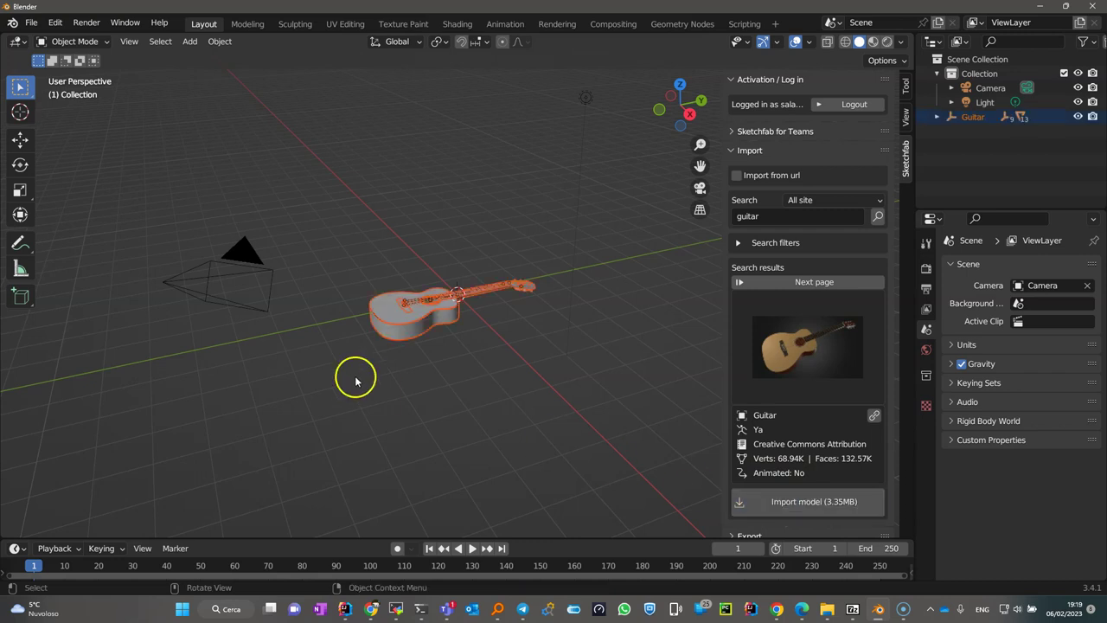
pyautogui.scroll(2, 470, 348)
pyautogui.scroll(2, 470, 348)
pyautogui.scroll(1, 470, 347)
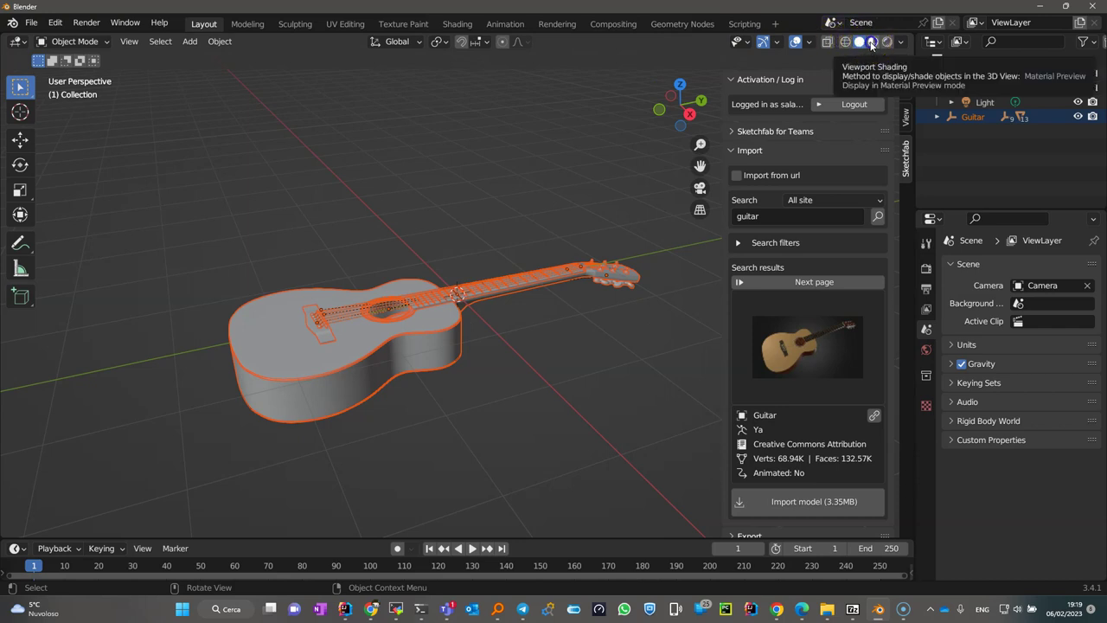
# Switch to Material Preview shading and orbit around the textured guitar from several angles.
pyautogui.click(872, 42)
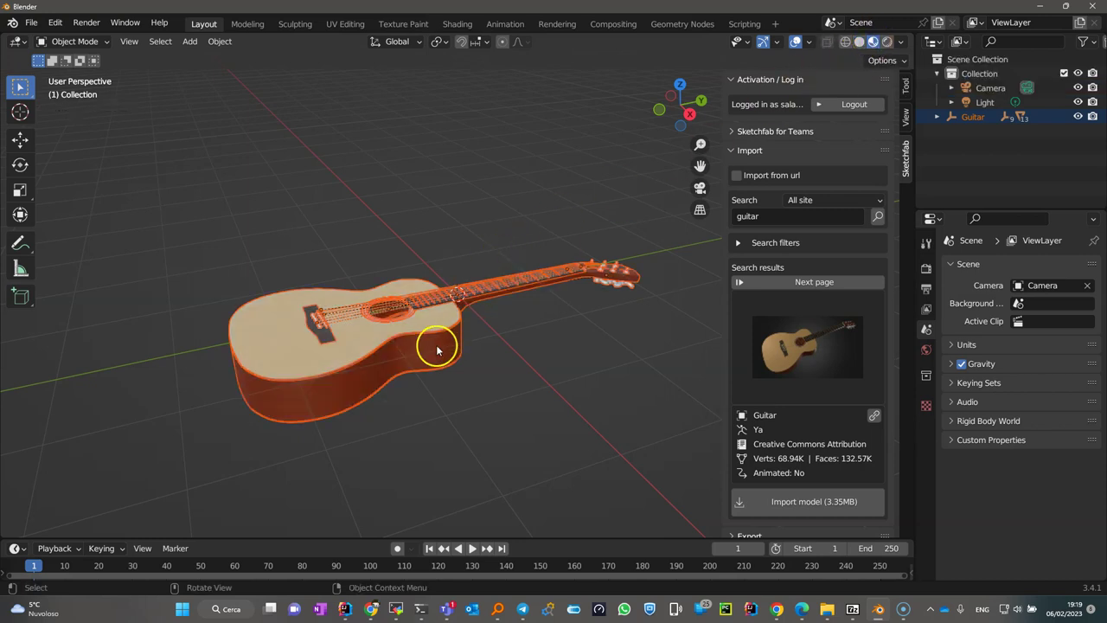
pyautogui.moveTo(408, 441)
pyautogui.mouseDown()
pyautogui.moveTo(425, 447)
pyautogui.moveTo(420, 415)
pyautogui.mouseUp()
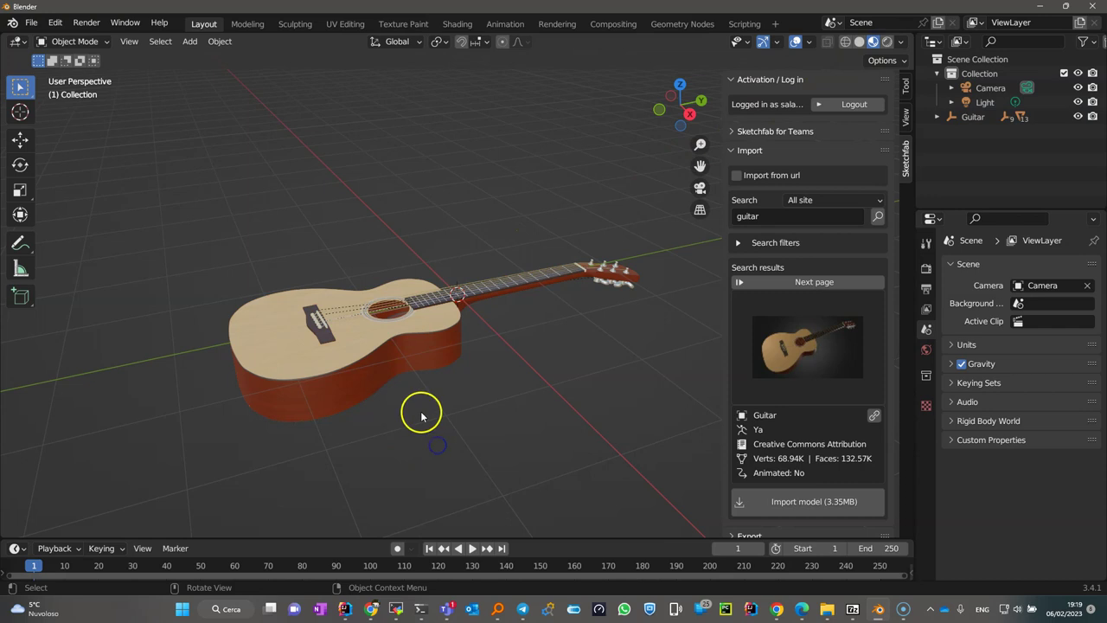
pyautogui.moveTo(395, 403)
pyautogui.mouseDown(button='middle')
pyautogui.moveTo(540, 423)
pyautogui.moveTo(535, 365)
pyautogui.mouseUp(button='middle')
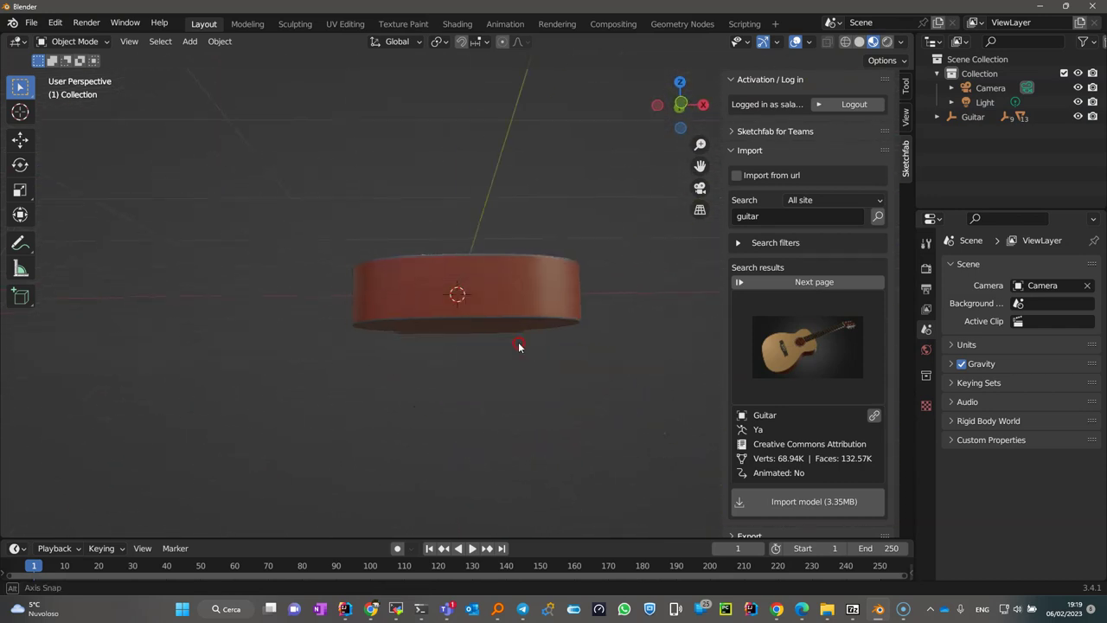
pyautogui.moveTo(535, 365); pyautogui.dragTo(462, 351, button='middle')
pyautogui.scroll(5, 459, 351)
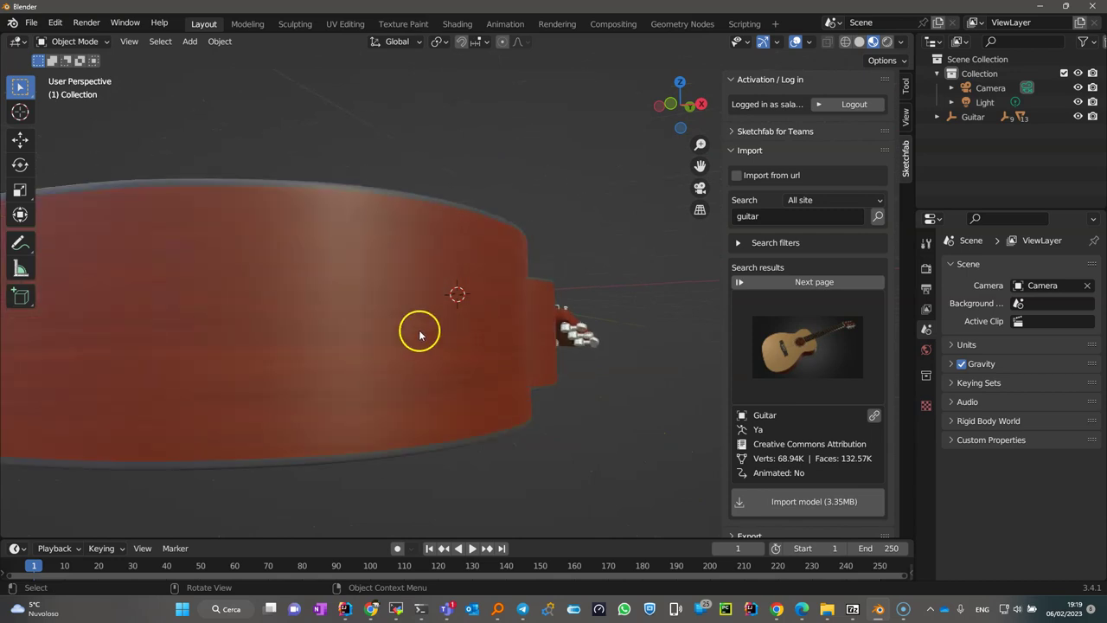
pyautogui.moveTo(396, 296); pyautogui.dragTo(434, 364, button='middle')
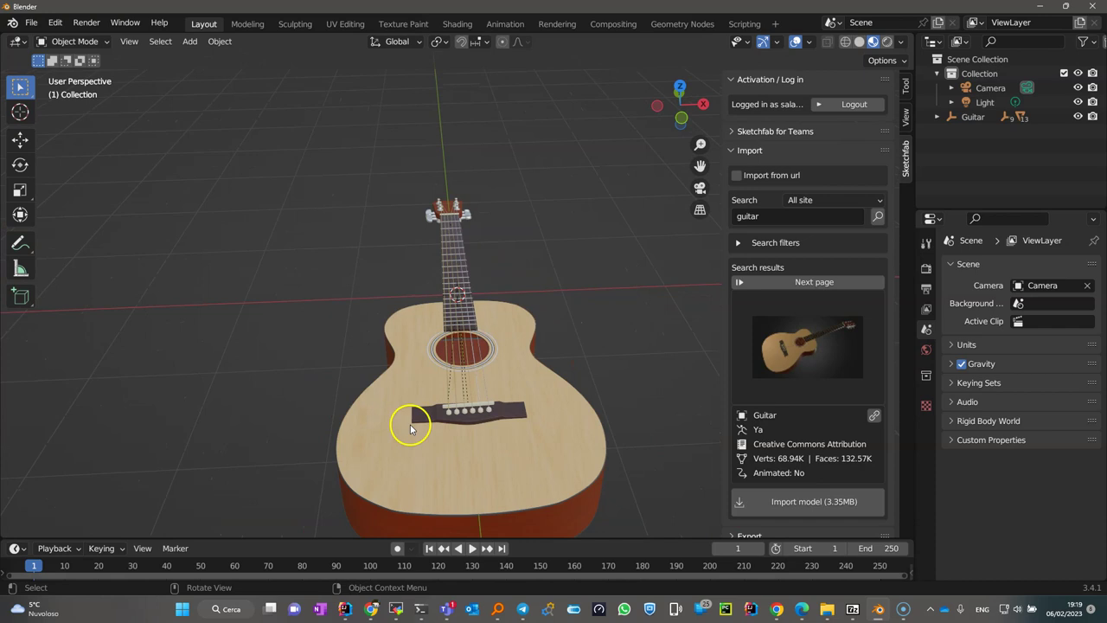
pyautogui.moveTo(410, 426); pyautogui.dragTo(503, 386, button='middle')
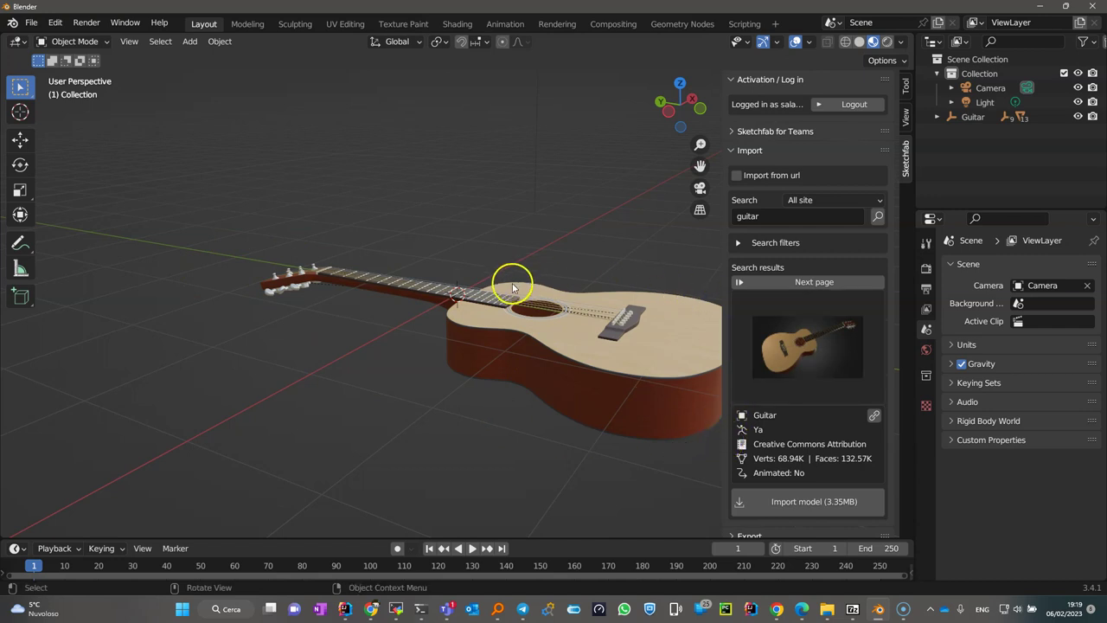
pyautogui.click(471, 269)
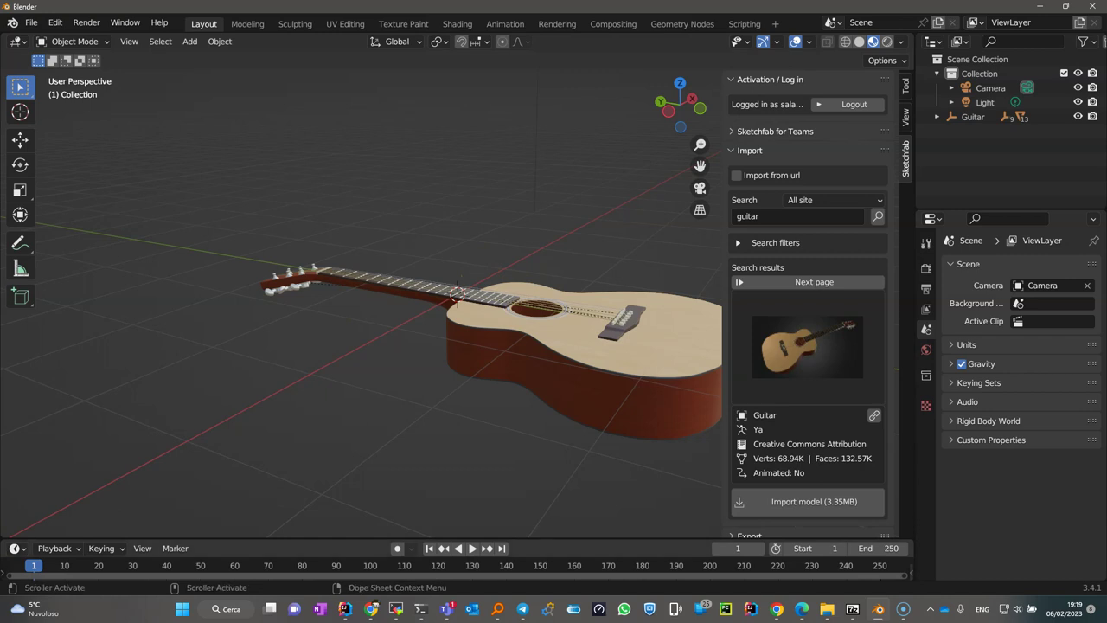